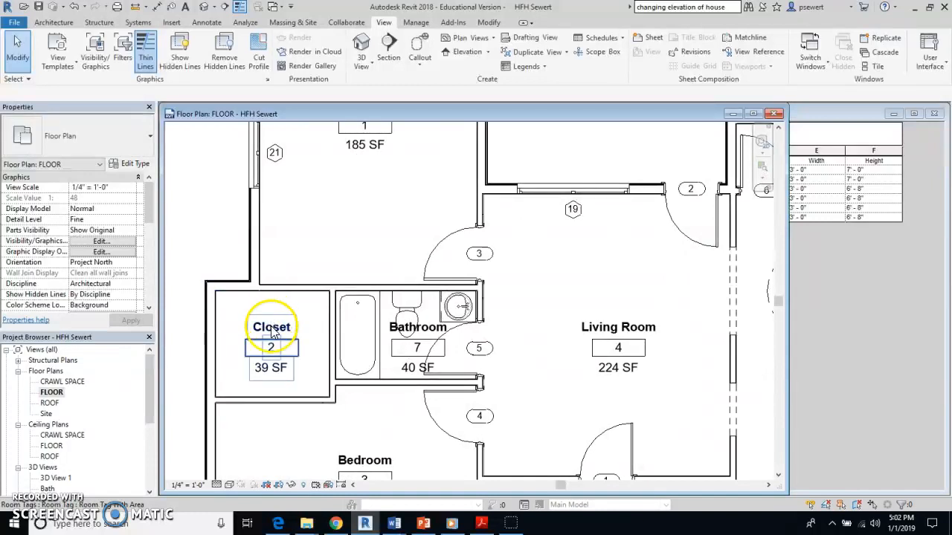
# - Switch to File Explorer, open the REVIT DOWNLOADS folder inside 2.3 Affordable House, and move its window down to uncover the floor plan
pyautogui.moveTo(275, 345); pyautogui.dragTo(375, 293, button='middle')
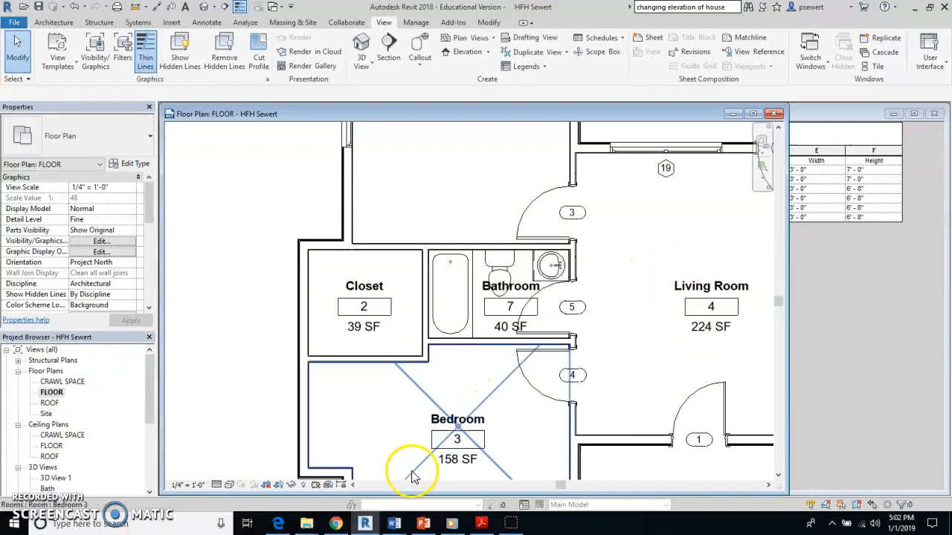
pyautogui.click(310, 527)
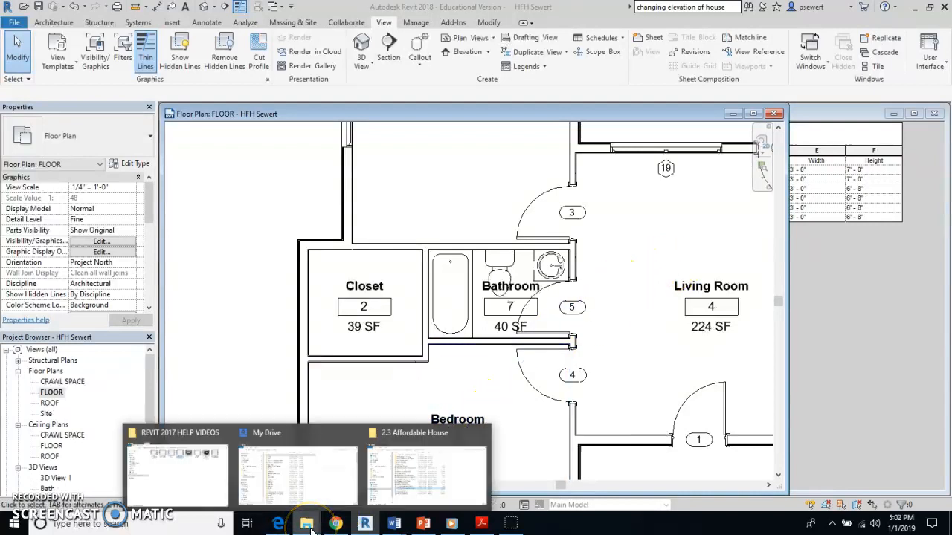
pyautogui.click(413, 450)
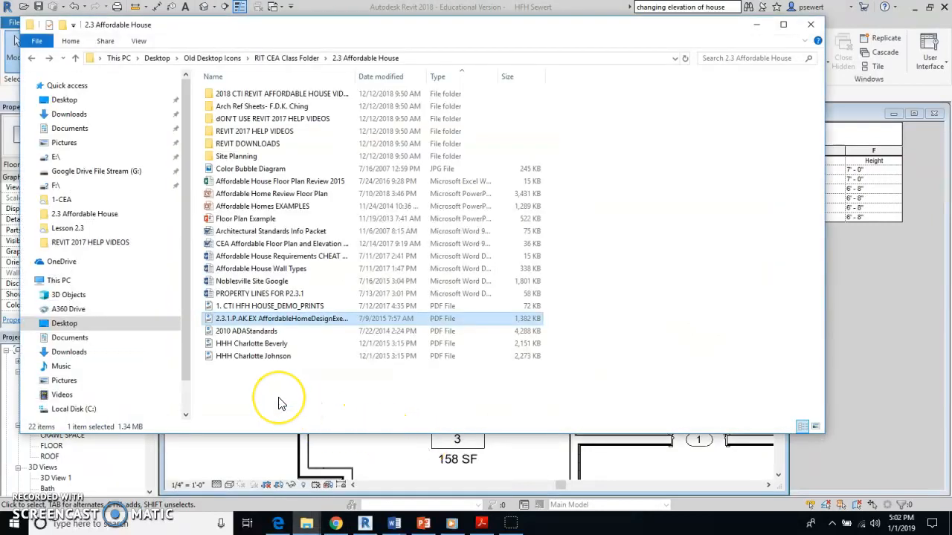
pyautogui.doubleClick(266, 144)
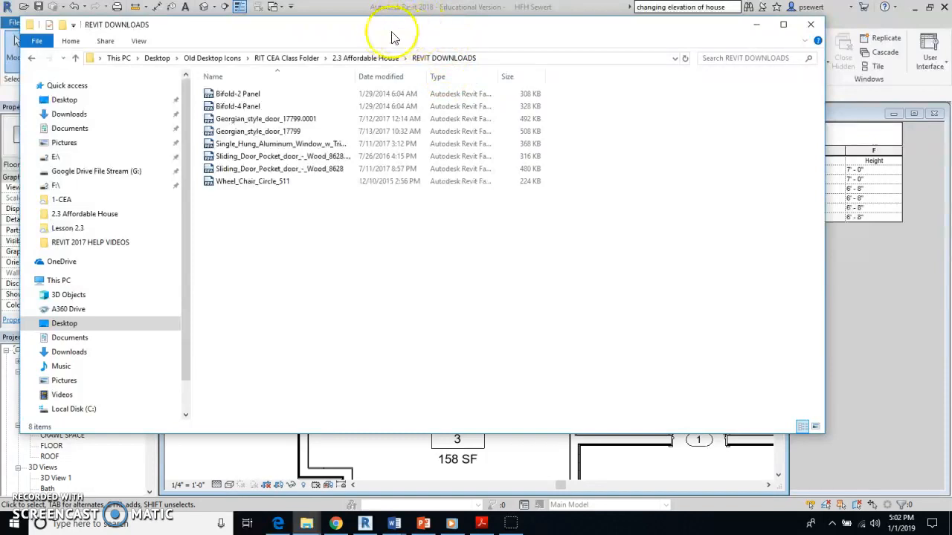
pyautogui.moveTo(364, 39); pyautogui.dragTo(421, 389)
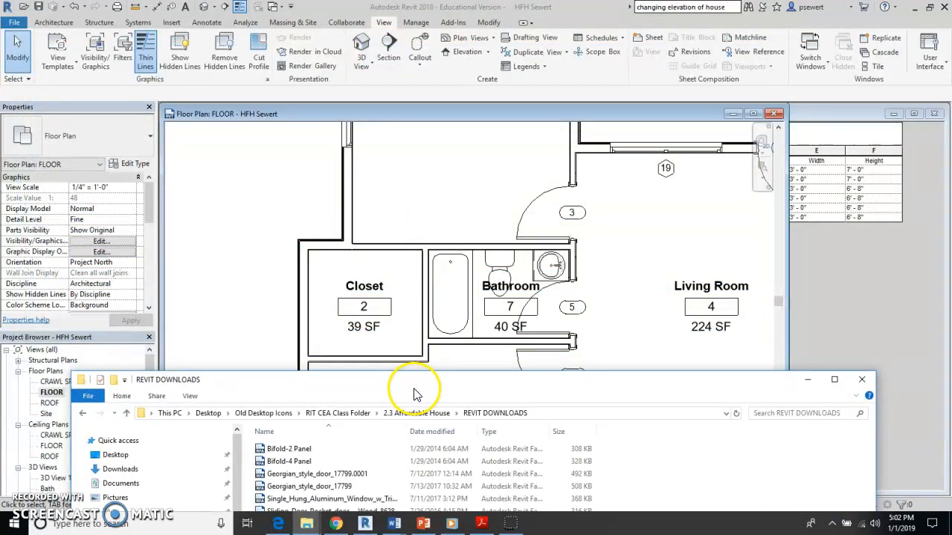
# - Bring the Closet and Bedroom 3 into view in Revit, and reposition the REVIT DOWNLOADS window over the plan so its files are accessible
pyautogui.click(428, 214)
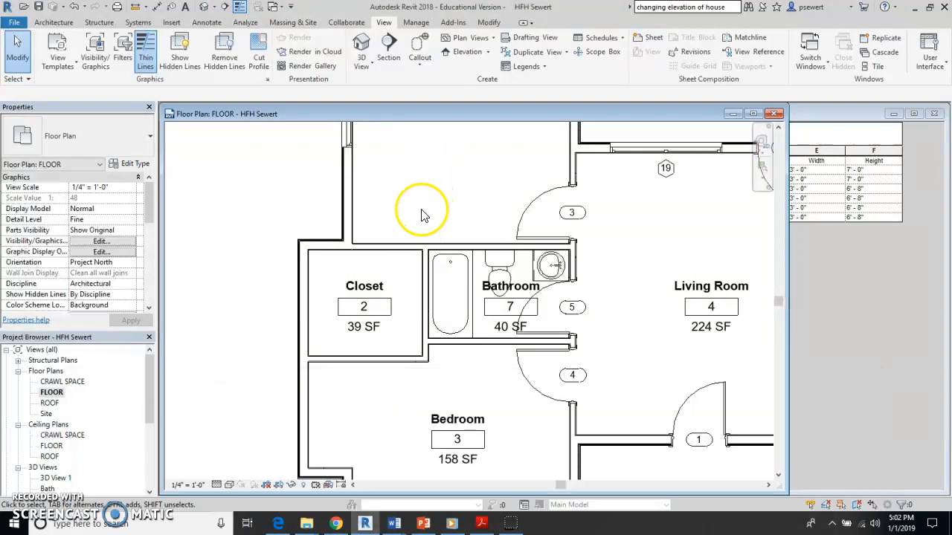
pyautogui.moveTo(449, 225); pyautogui.dragTo(438, 131, button='middle')
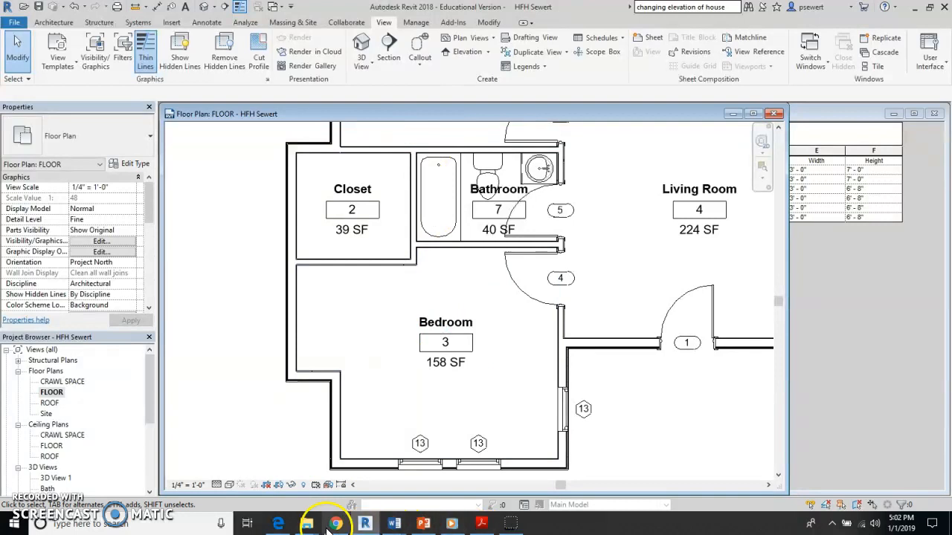
pyautogui.moveTo(307, 524)
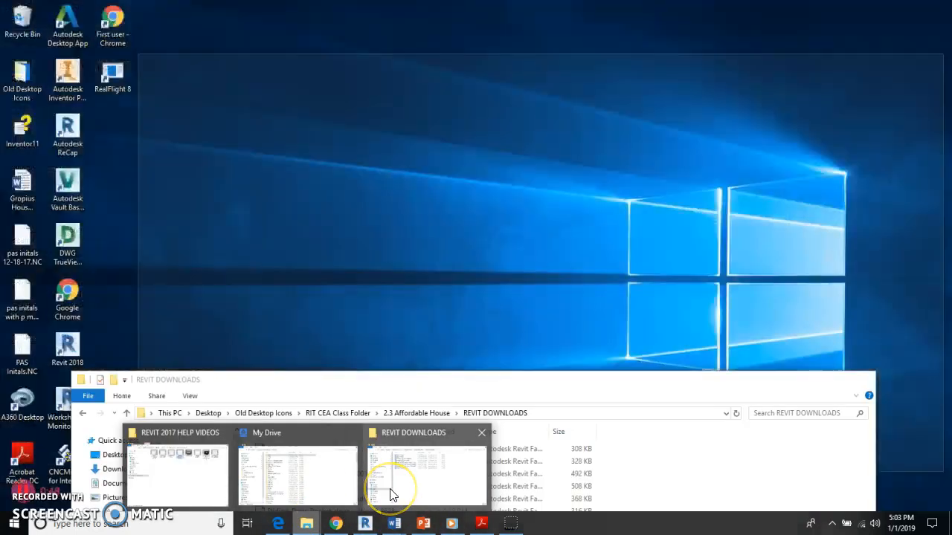
pyautogui.click(392, 495)
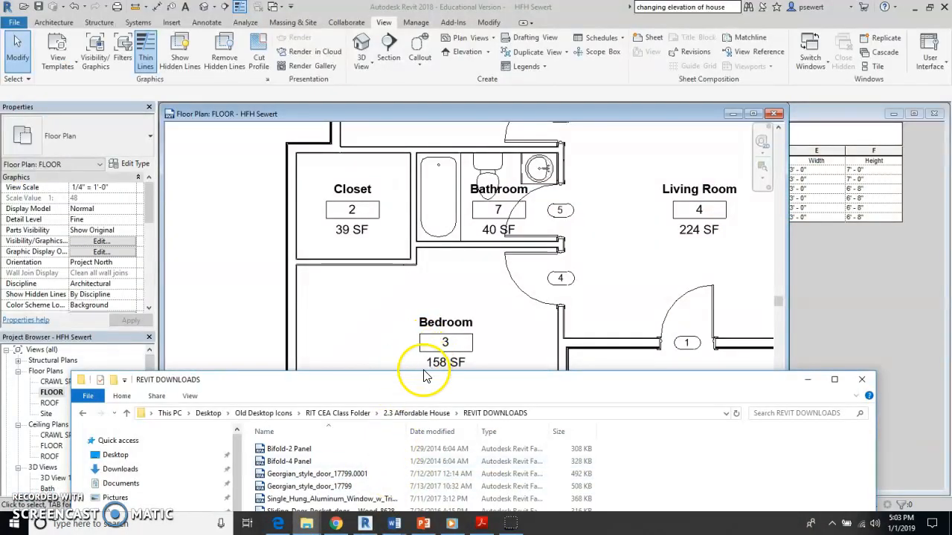
pyautogui.moveTo(418, 394); pyautogui.dragTo(424, 354)
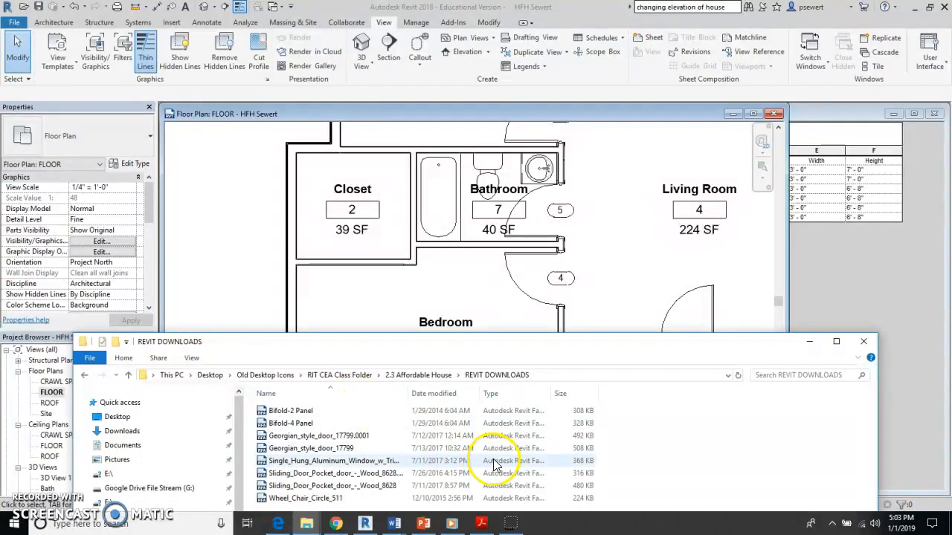
# - Review the downloaded door, window and wheelchair family files, widening the Name column to read the full file names
pyautogui.click(378, 488)
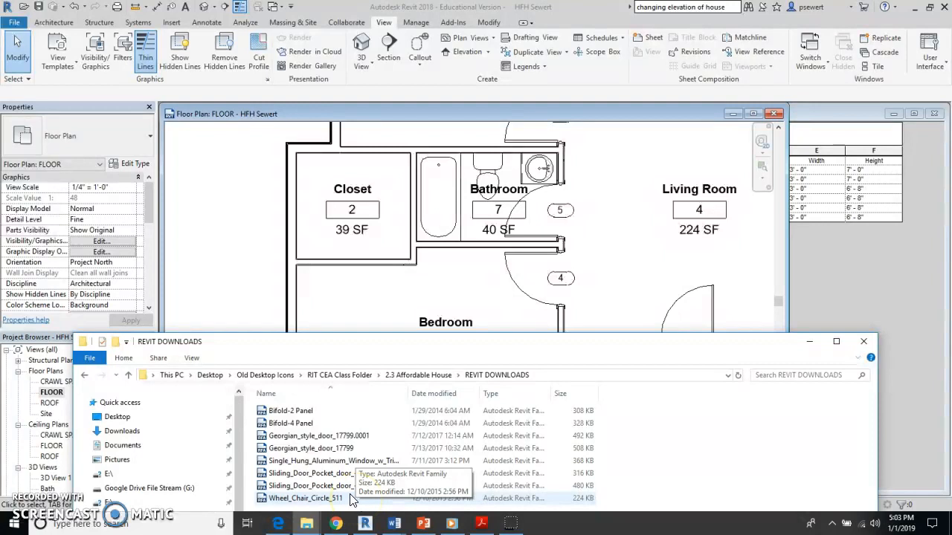
pyautogui.click(355, 503)
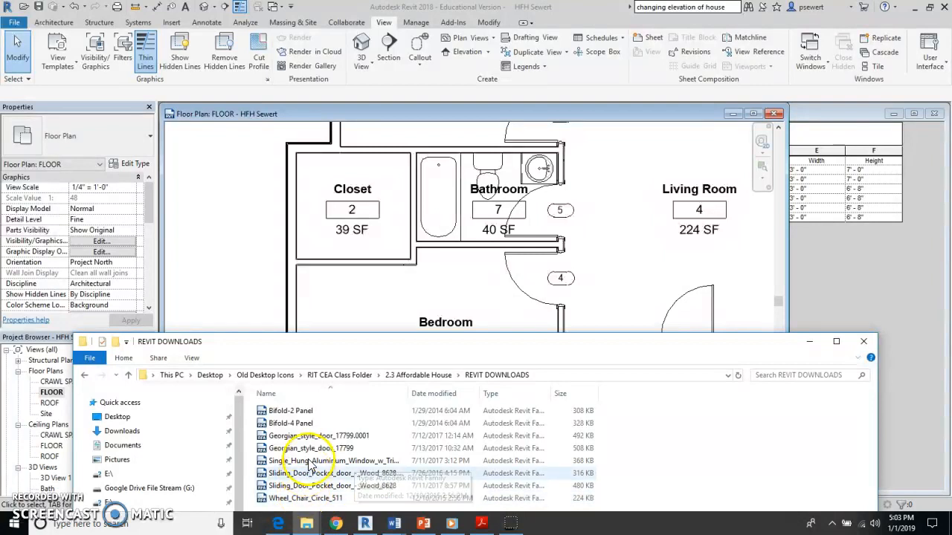
pyautogui.click(307, 411)
pyautogui.click(302, 425)
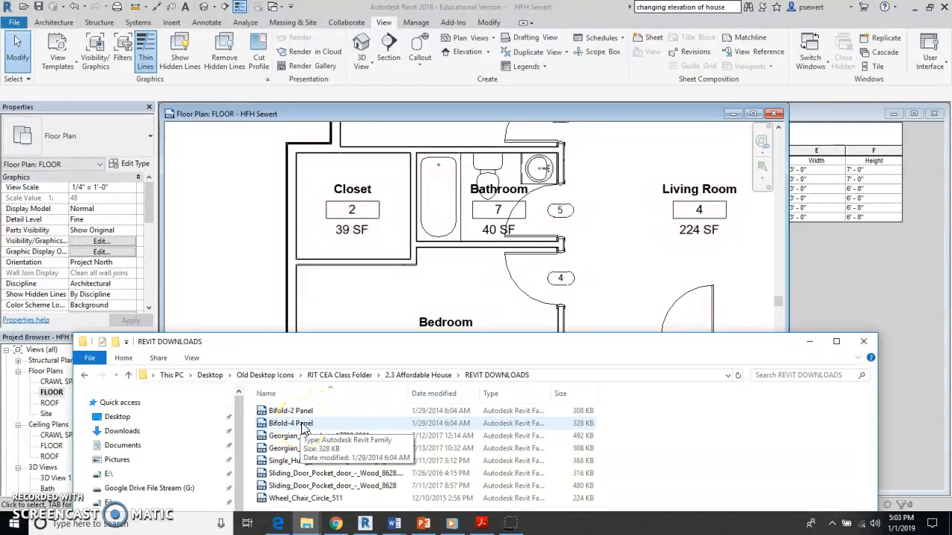
pyautogui.click(305, 425)
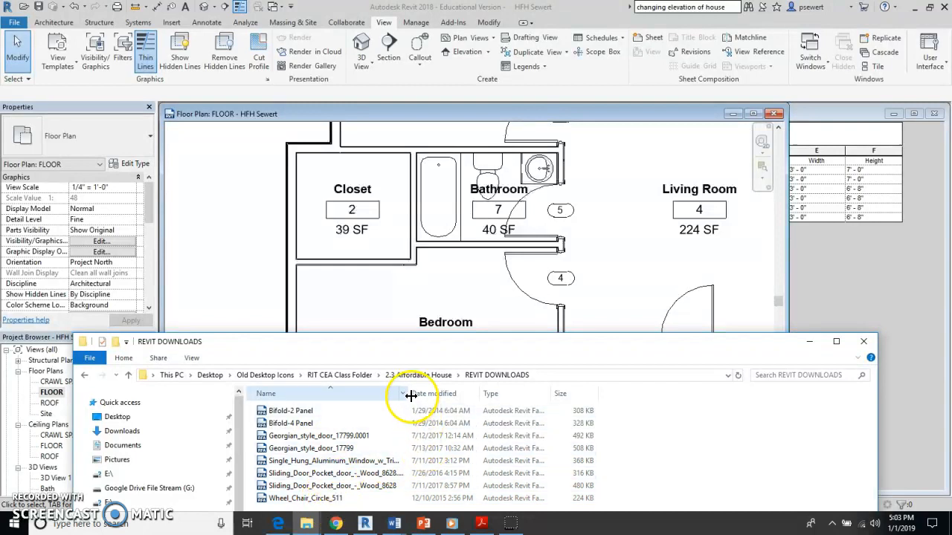
pyautogui.moveTo(408, 394); pyautogui.dragTo(484, 395)
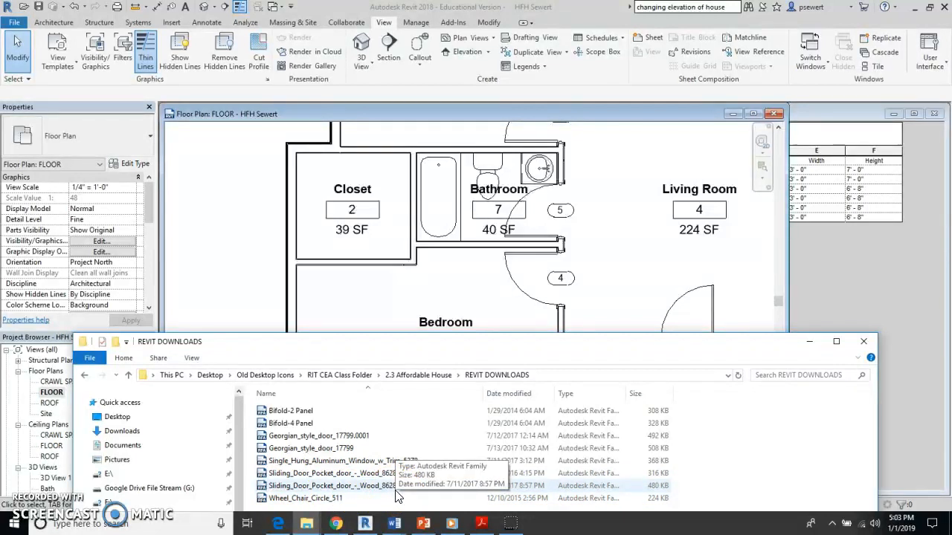
pyautogui.click(381, 476)
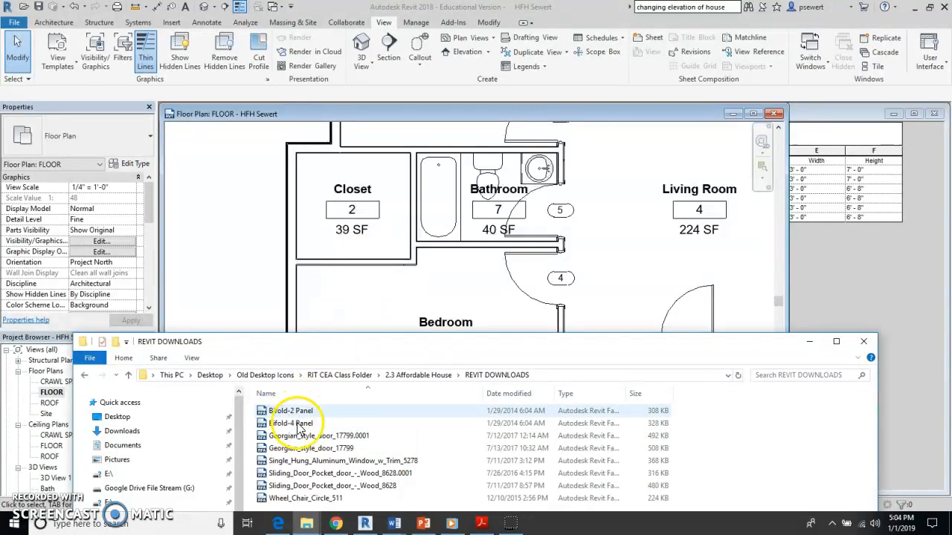
# - Load the Bifold-2 Panel family from the folder into the floor plan and check the wall above the Closet
pyautogui.click(289, 412)
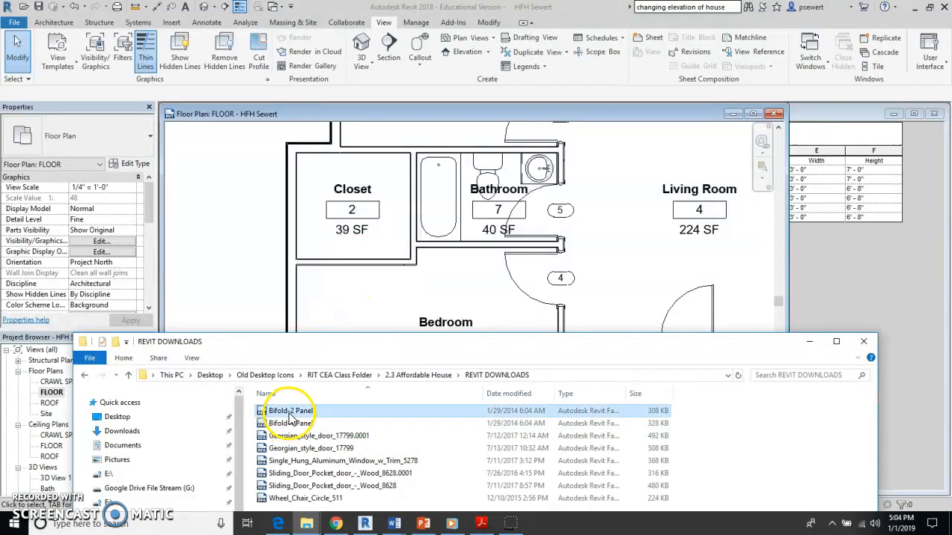
pyautogui.moveTo(286, 416); pyautogui.dragTo(372, 173)
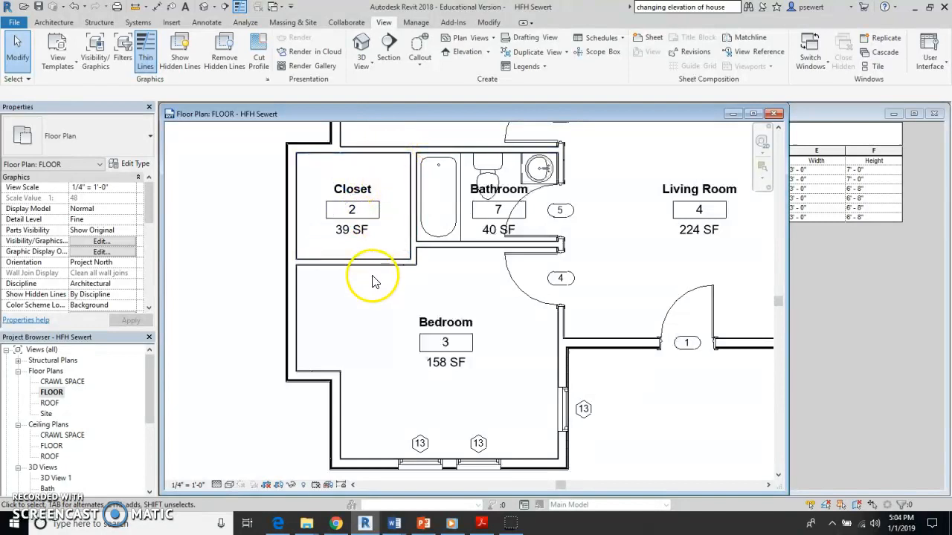
pyautogui.click(374, 156)
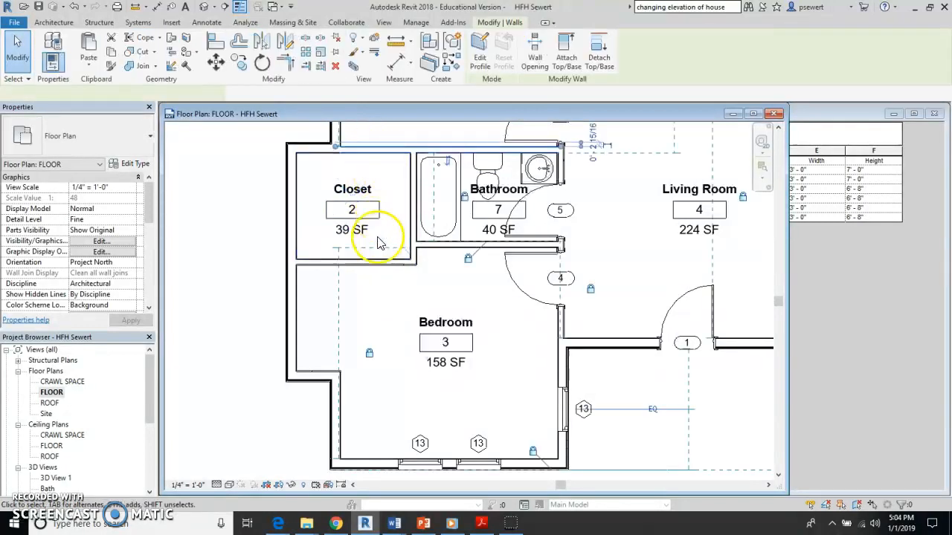
pyautogui.click(389, 303)
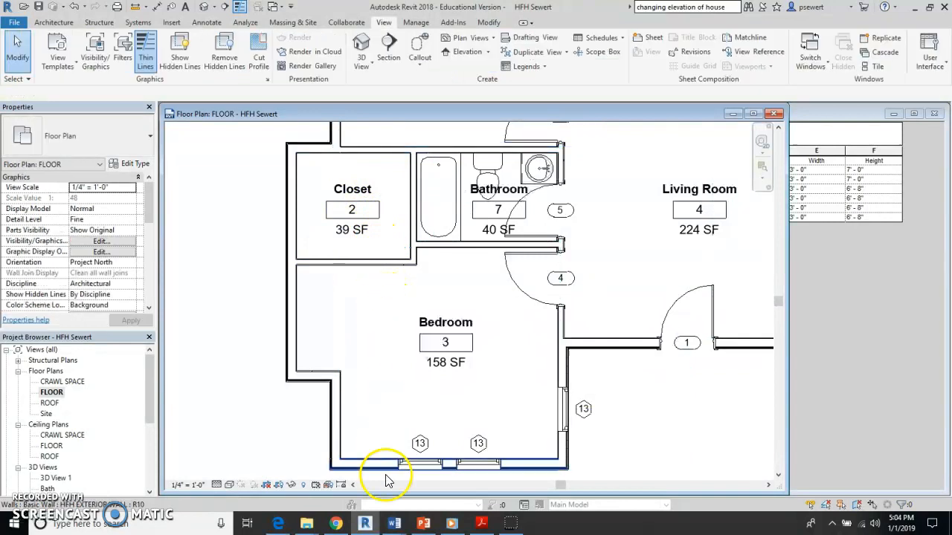
# - Try again to bring the Bifold-2 Panel family from the REVIT DOWNLOADS folder onto the wall above the Closet
pyautogui.moveTo(306, 523)
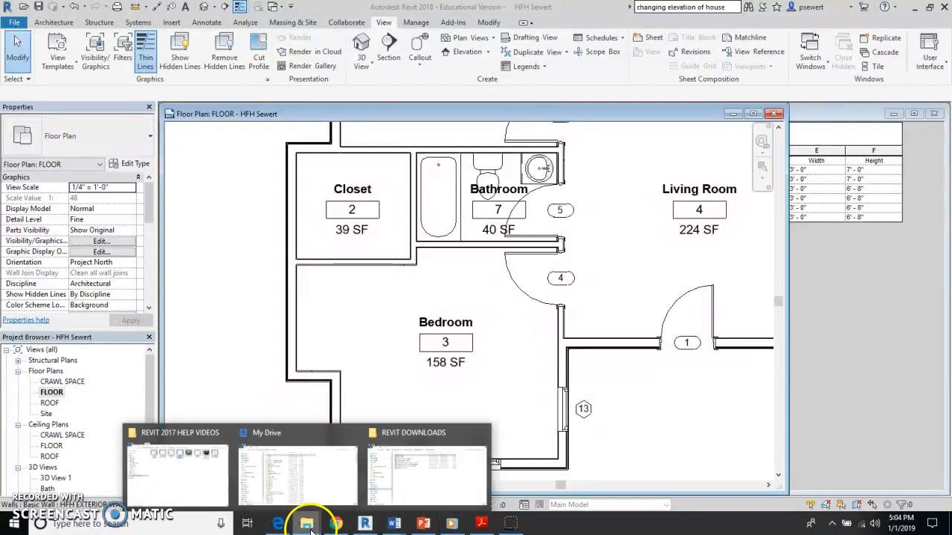
pyautogui.moveTo(264, 483)
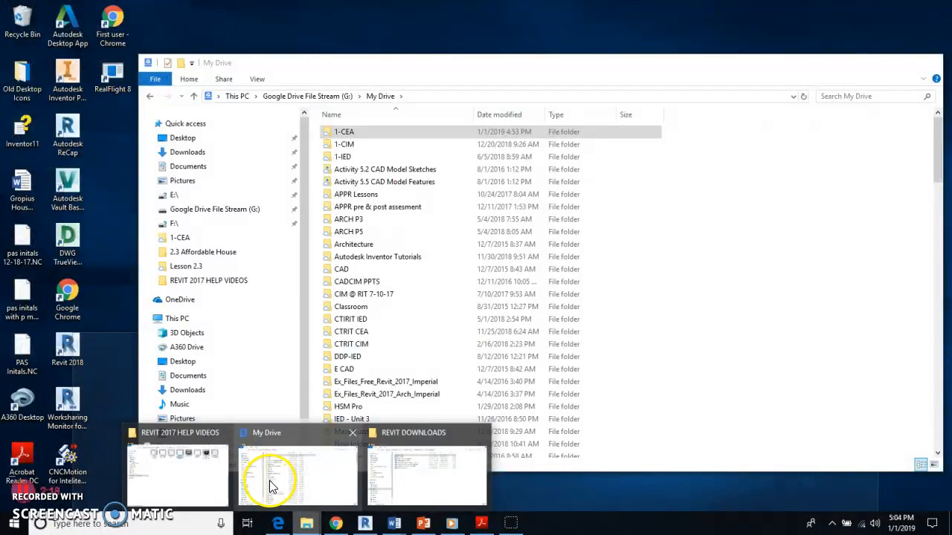
pyautogui.click(415, 487)
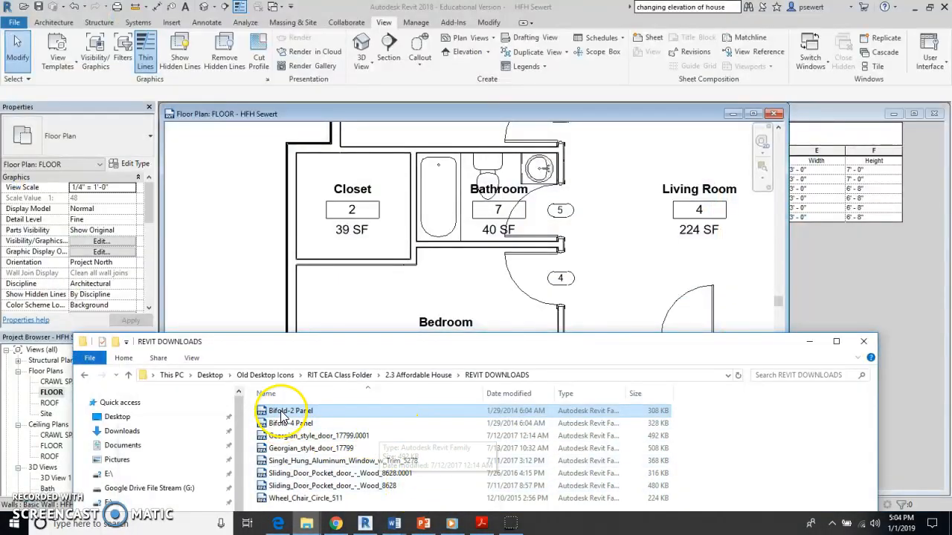
pyautogui.moveTo(285, 418); pyautogui.dragTo(373, 153)
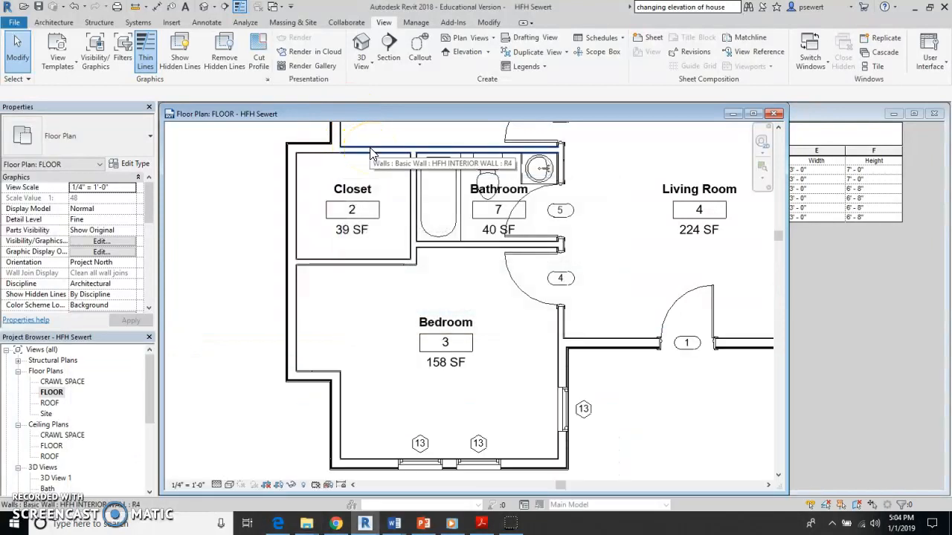
# - Load the Bifold-4 Panel family from the folder and place a 48" x 84" door centered in the wall between the Closet and Bedroom 3
pyautogui.scroll(-2, 394, 195)
pyautogui.moveTo(365, 291); pyautogui.dragTo(325, 376, button='middle')
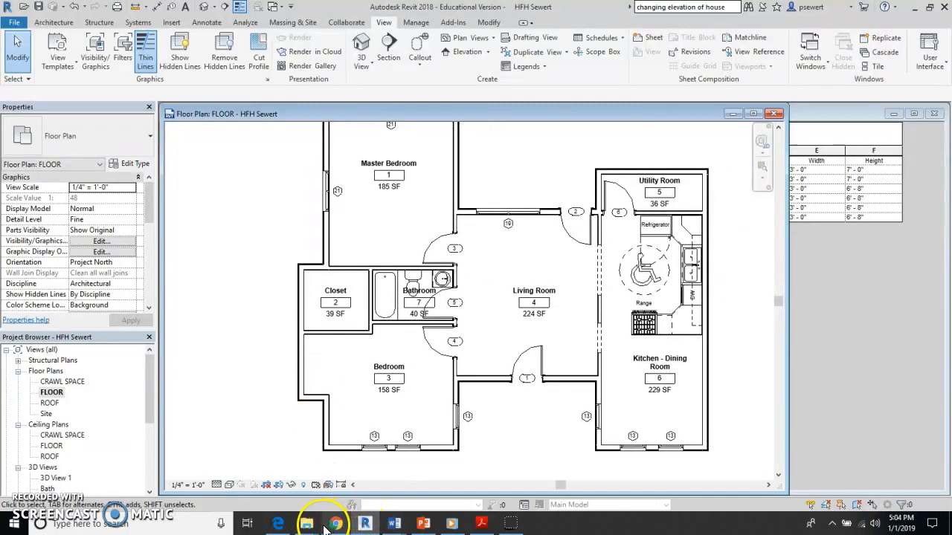
pyautogui.moveTo(302, 528)
pyautogui.click(401, 498)
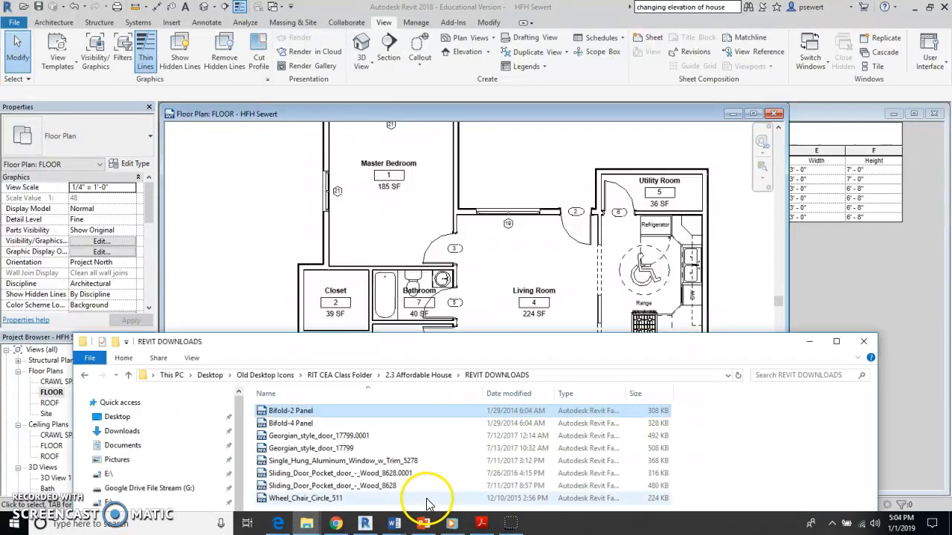
pyautogui.click(300, 427)
pyautogui.moveTo(300, 429); pyautogui.dragTo(355, 305)
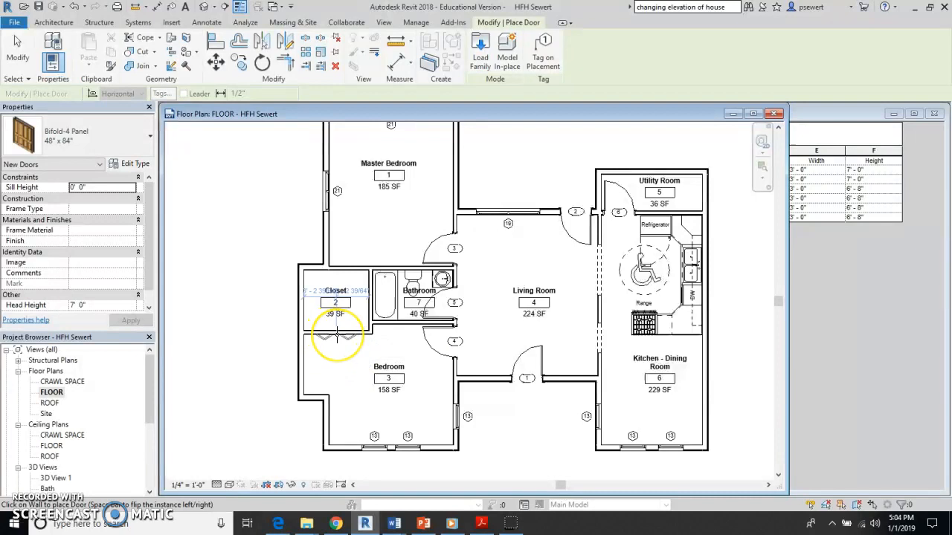
pyautogui.scroll(5, 336, 336)
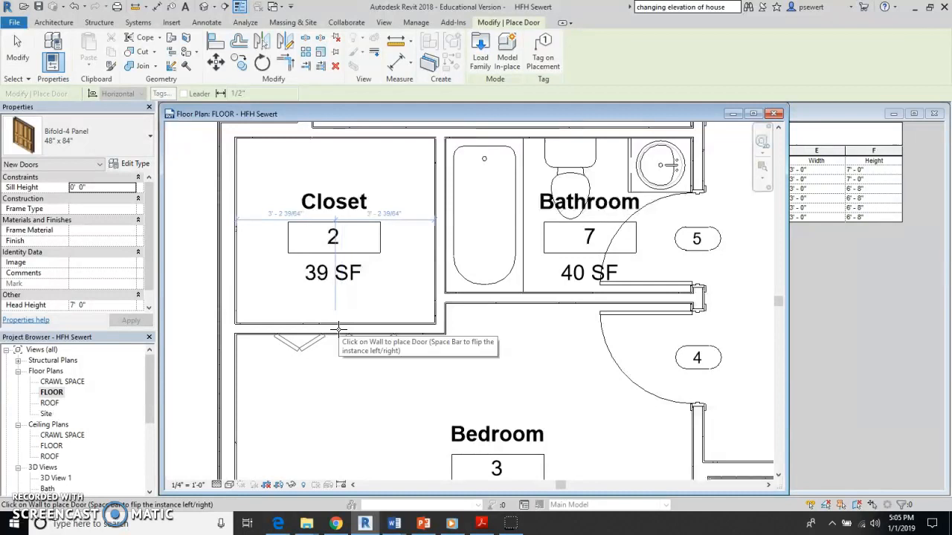
pyautogui.click(336, 328)
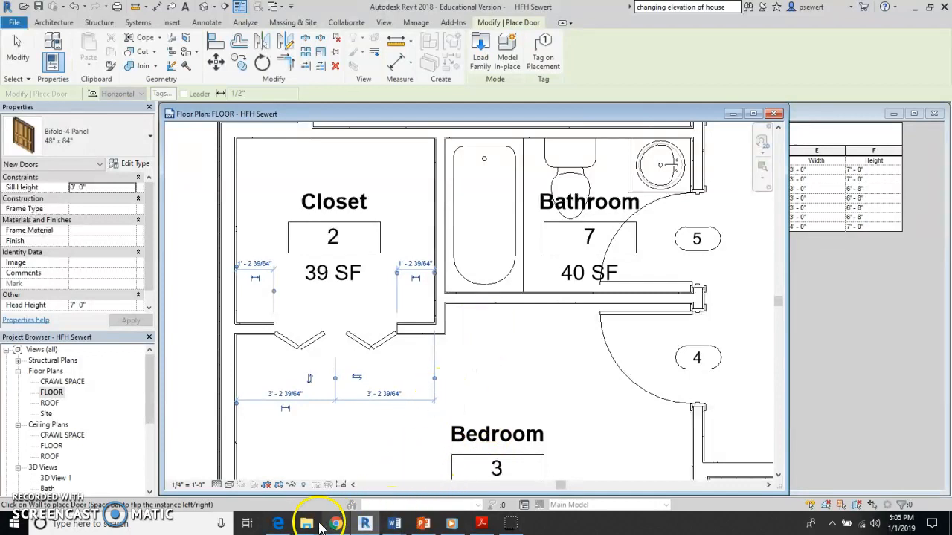
# - Try to bring the Bifold-2 Panel family into the plan during door placement, and end the door command
pyautogui.moveTo(312, 525)
pyautogui.click(405, 476)
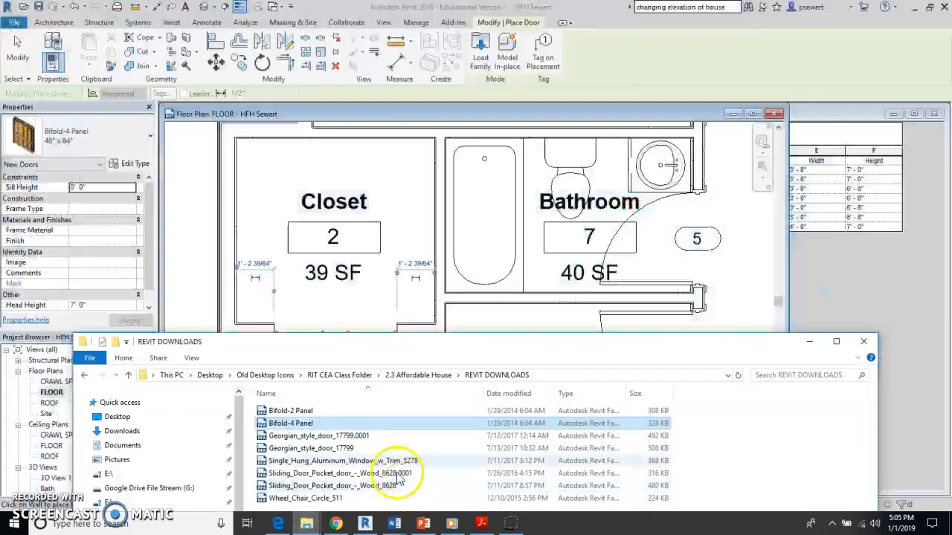
pyautogui.click(303, 411)
pyautogui.moveTo(302, 418); pyautogui.dragTo(379, 229)
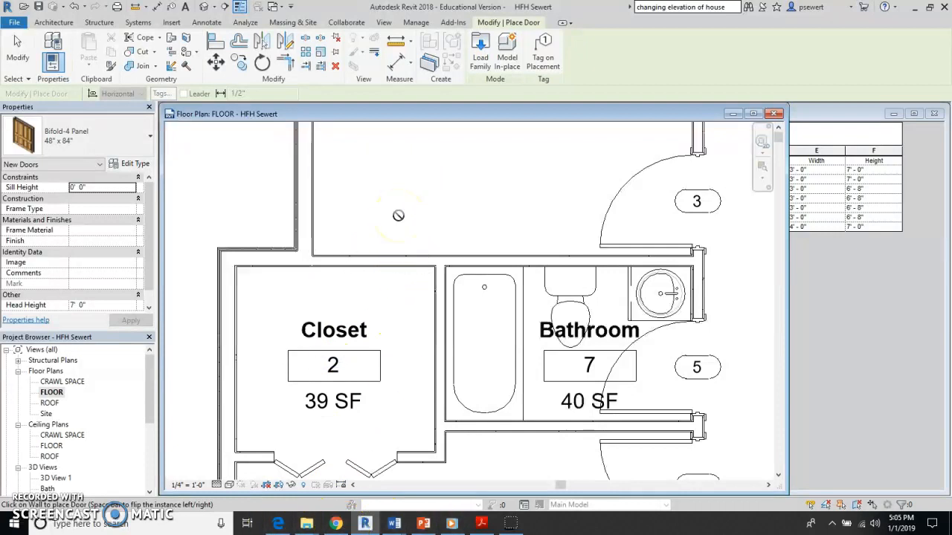
pyautogui.press('Escape')
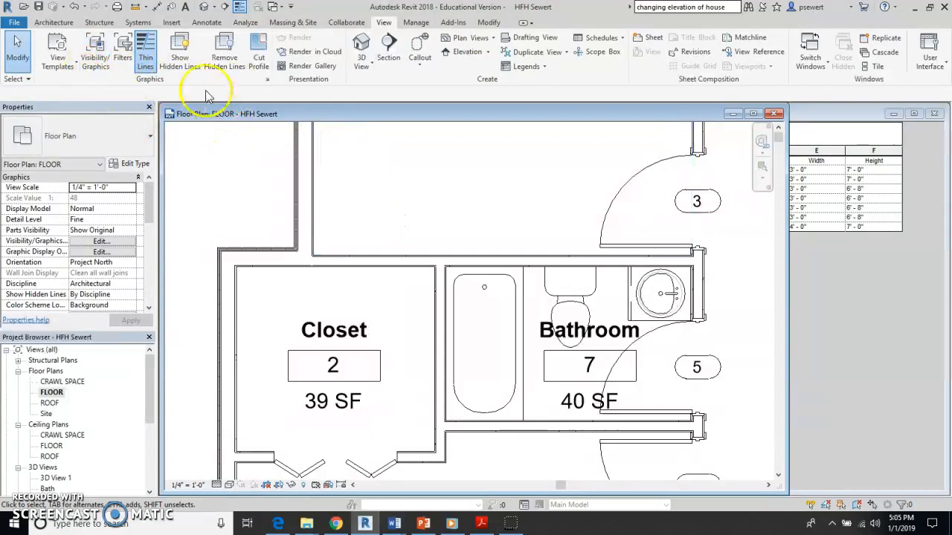
# - Preview the Wheel Chair Circle component in the room above the Closet and Bathroom
pyautogui.click(172, 23)
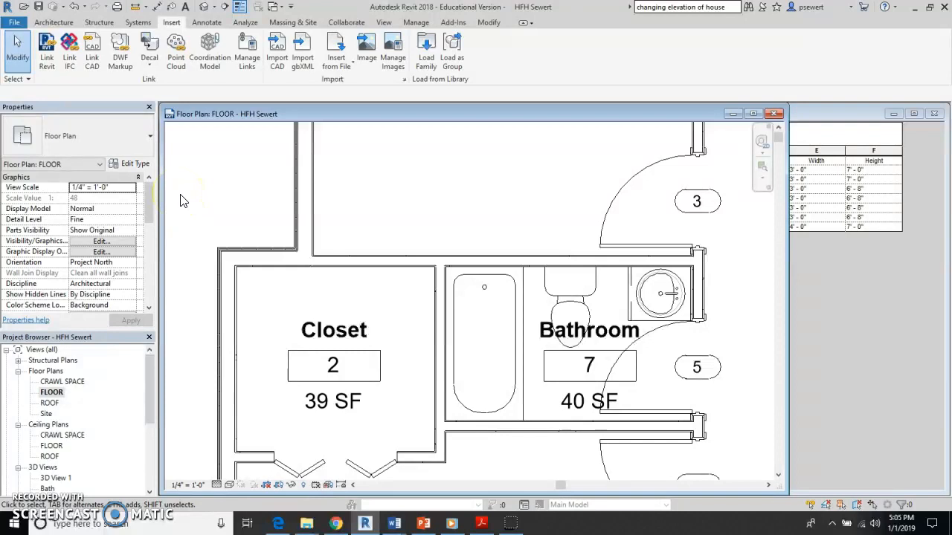
pyautogui.click(55, 23)
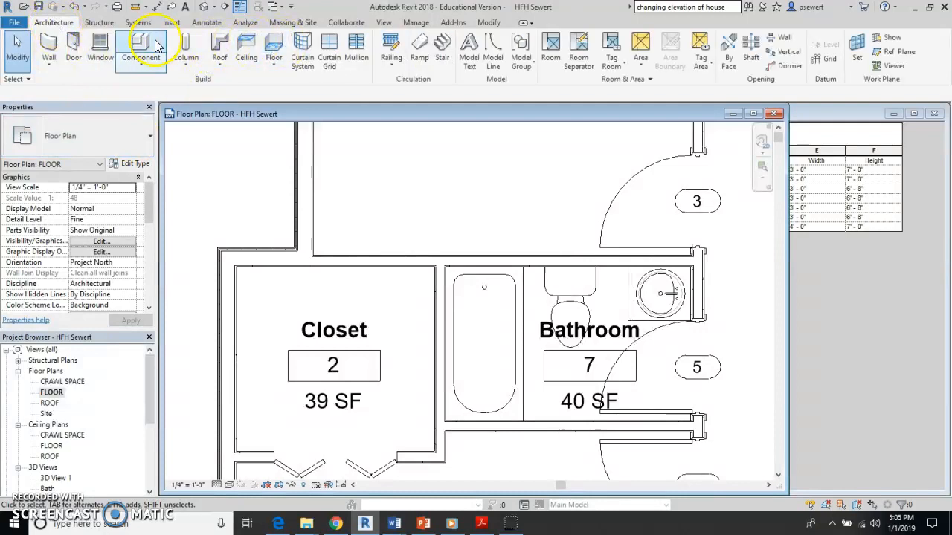
pyautogui.click(156, 46)
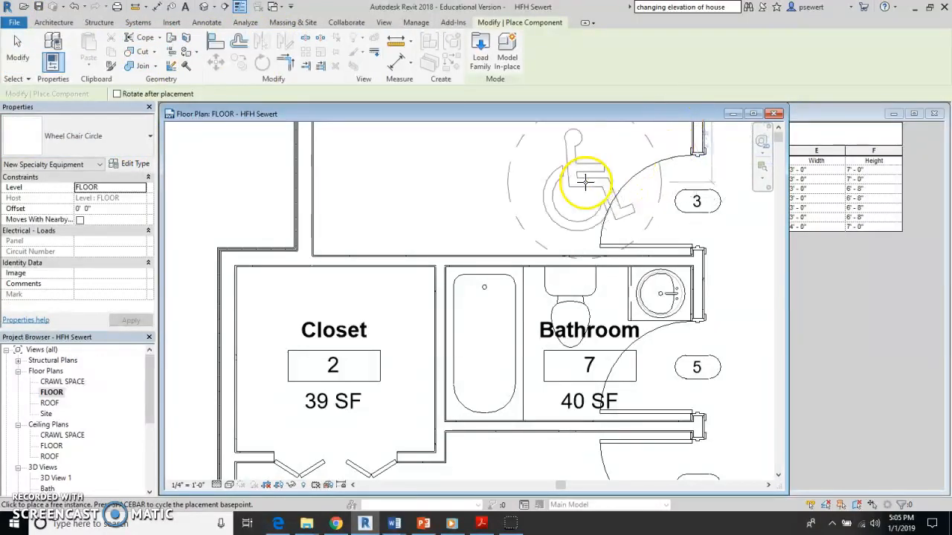
pyautogui.click(54, 22)
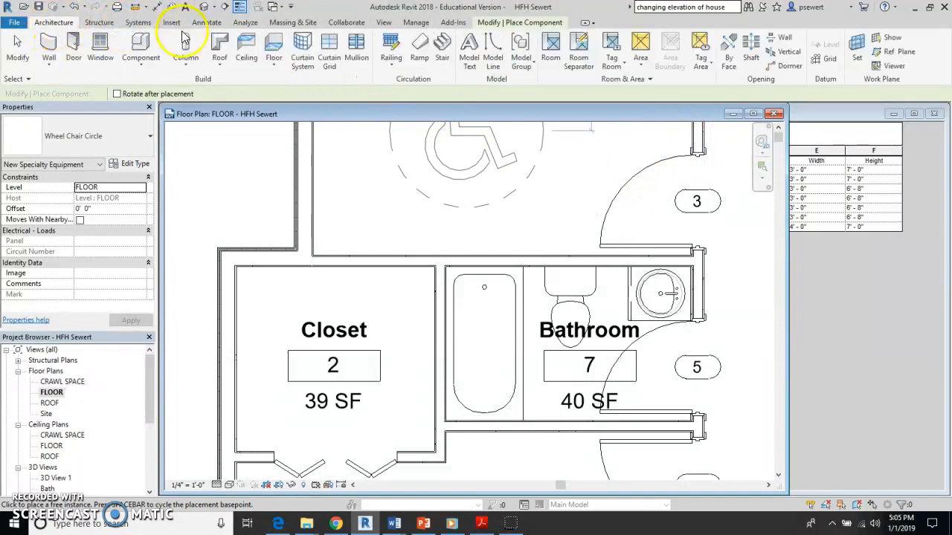
pyautogui.click(143, 42)
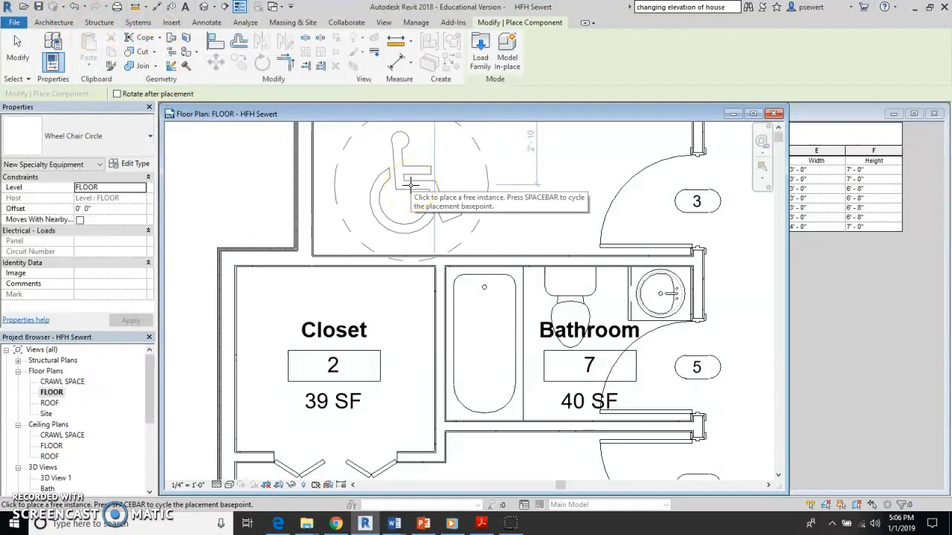
# - Browse the computer and network locations for a component family to load, and end component placement without loading anything
pyautogui.click(480, 52)
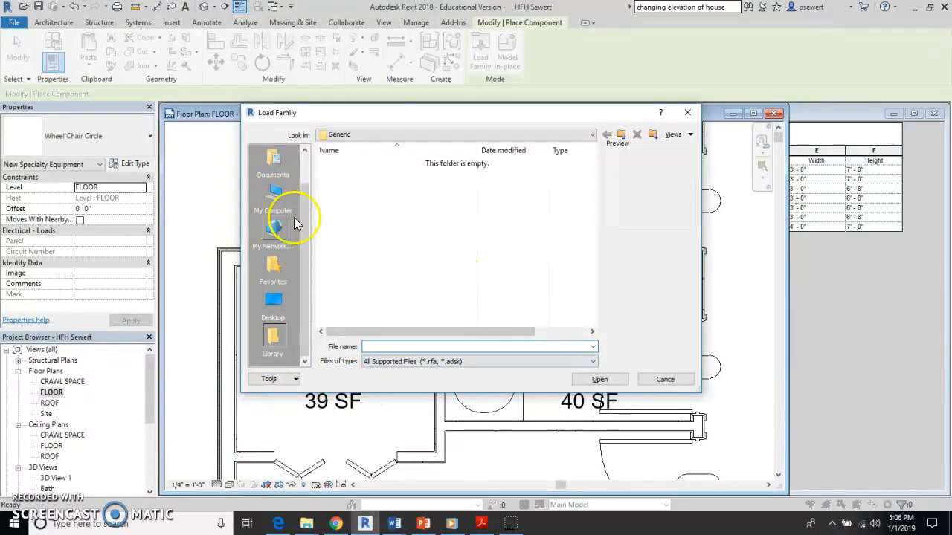
pyautogui.scroll(1, 301, 210)
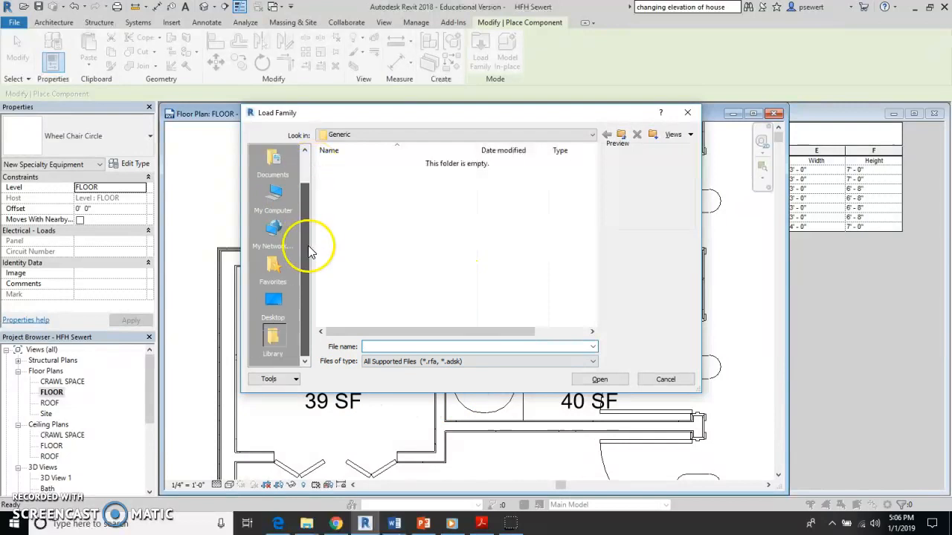
pyautogui.scroll(-1, 276, 194)
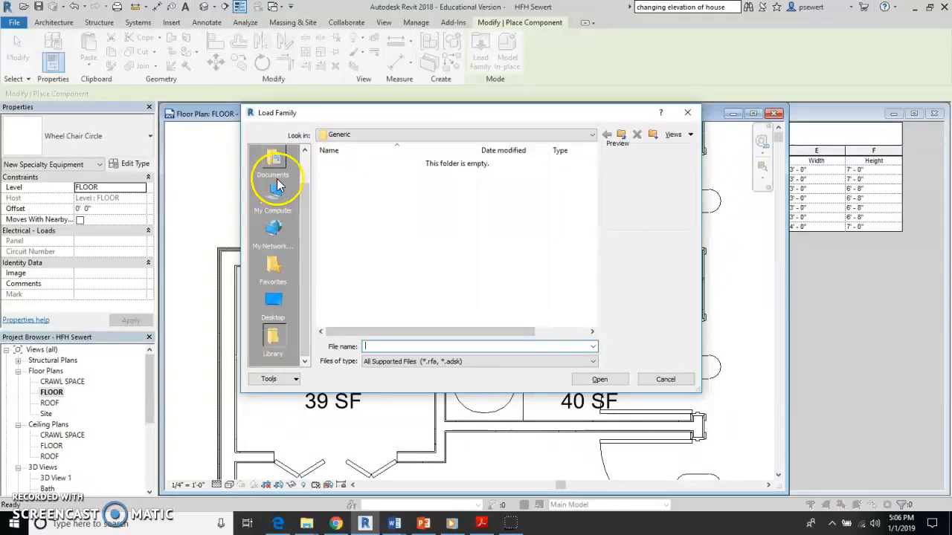
pyautogui.click(274, 230)
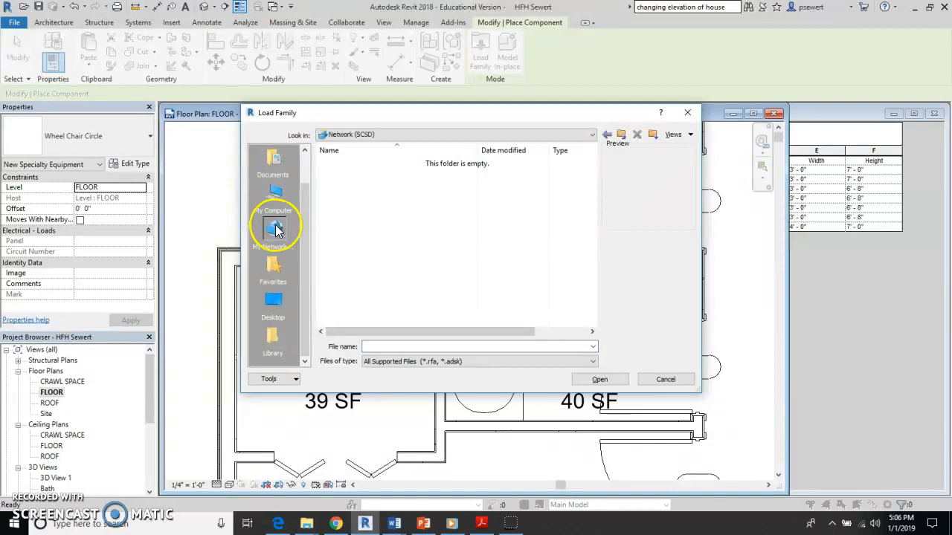
pyautogui.click(276, 216)
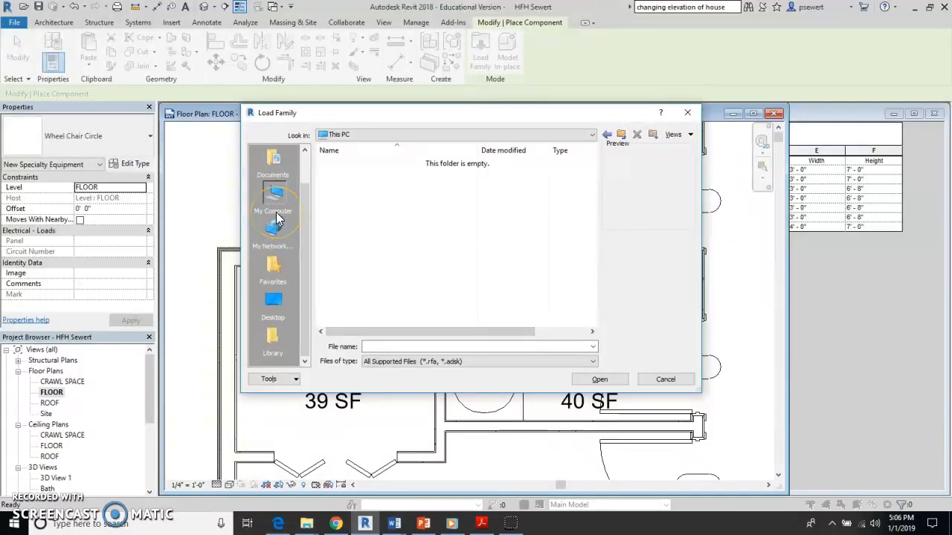
pyautogui.click(276, 232)
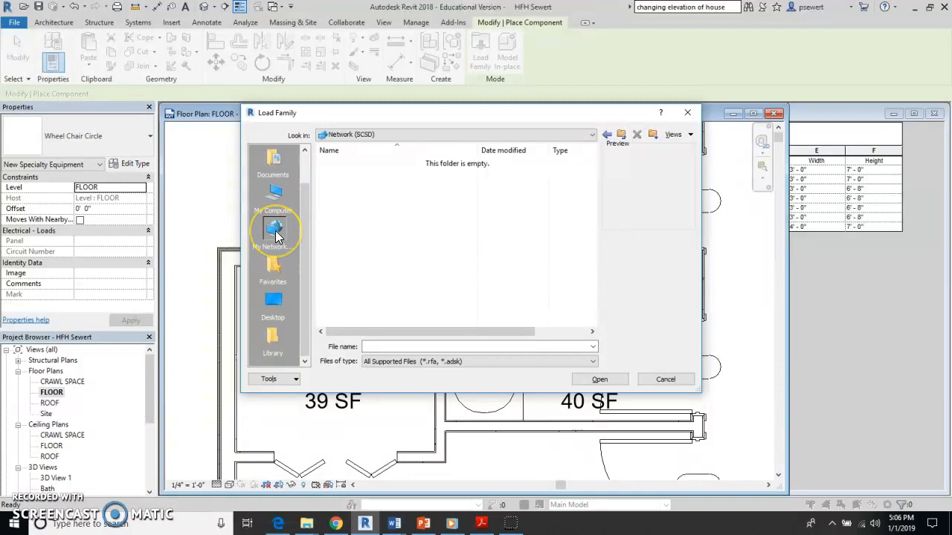
pyautogui.moveTo(307, 251); pyautogui.dragTo(312, 183)
pyautogui.click(275, 195)
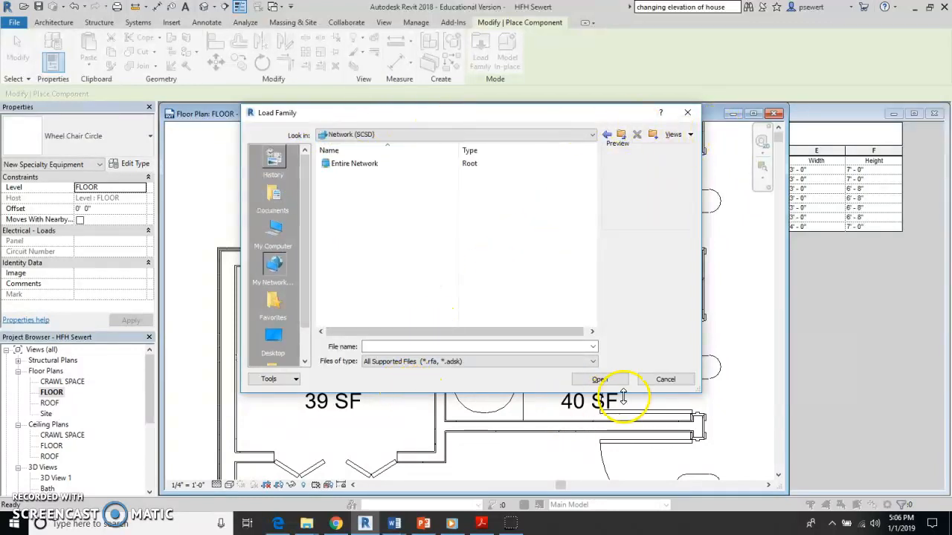
pyautogui.click(669, 381)
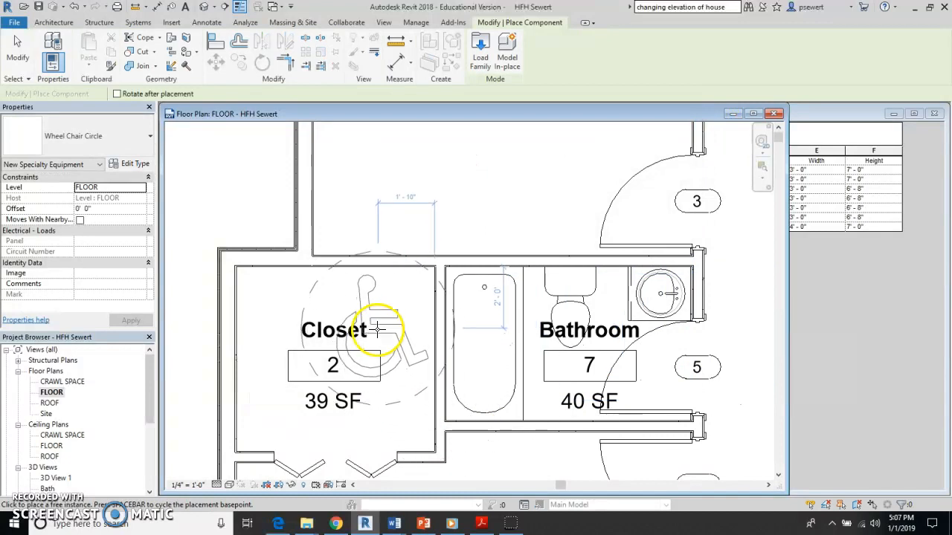
pyautogui.press('Escape')
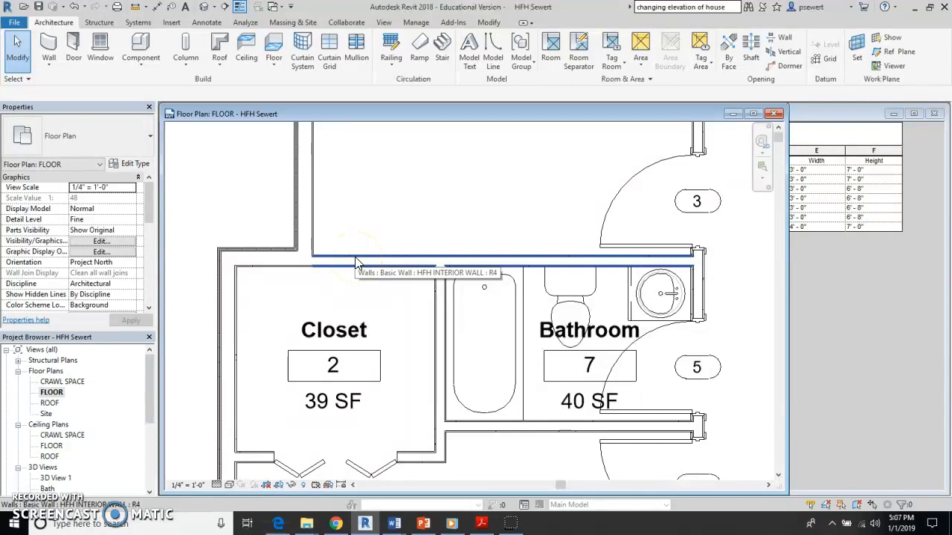
# - Check the bifold door's entry in Door Schedule 2 and return to the FLOOR plan
pyautogui.click(855, 277)
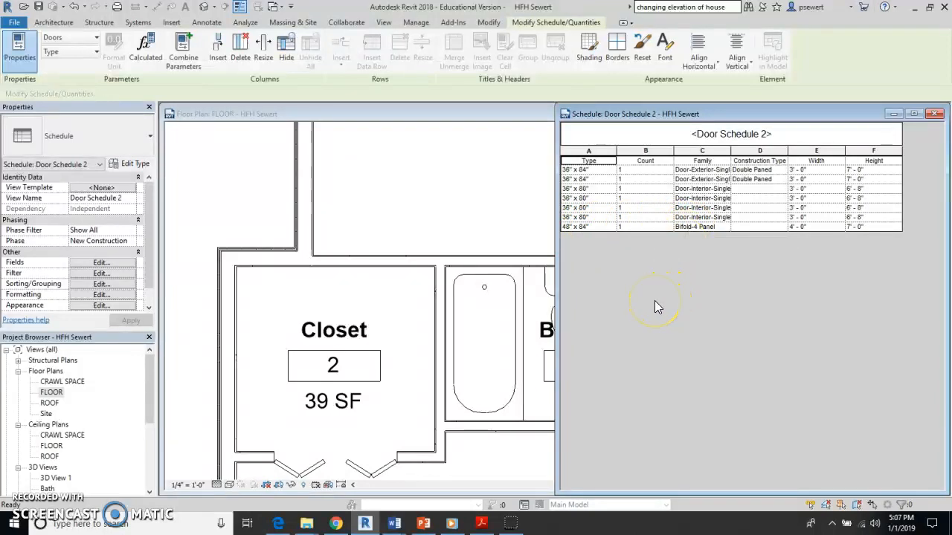
pyautogui.scroll(-2, 342, 412)
pyautogui.click(337, 419)
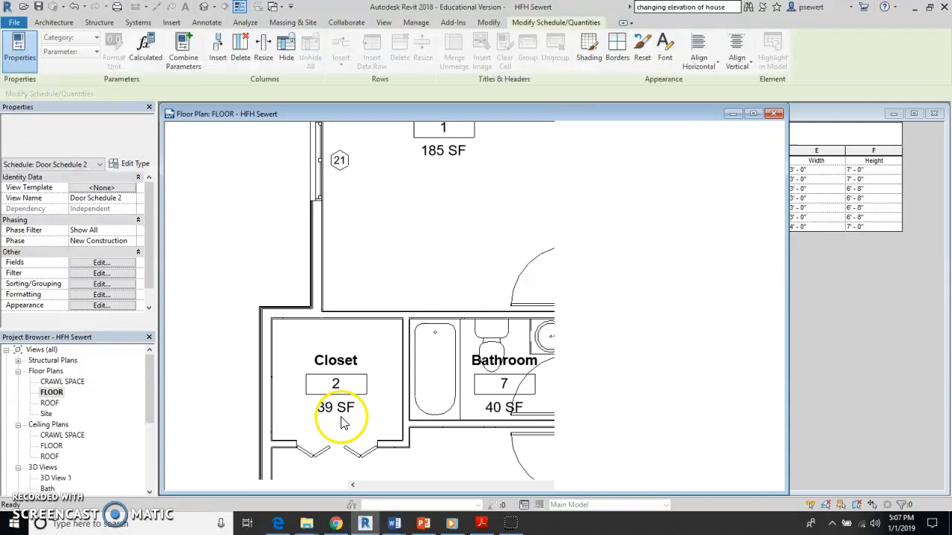
# - Tag the bifold door between the Closet and Bedroom 3 by category, without a leader
pyautogui.moveTo(372, 423); pyautogui.dragTo(414, 300, button='middle')
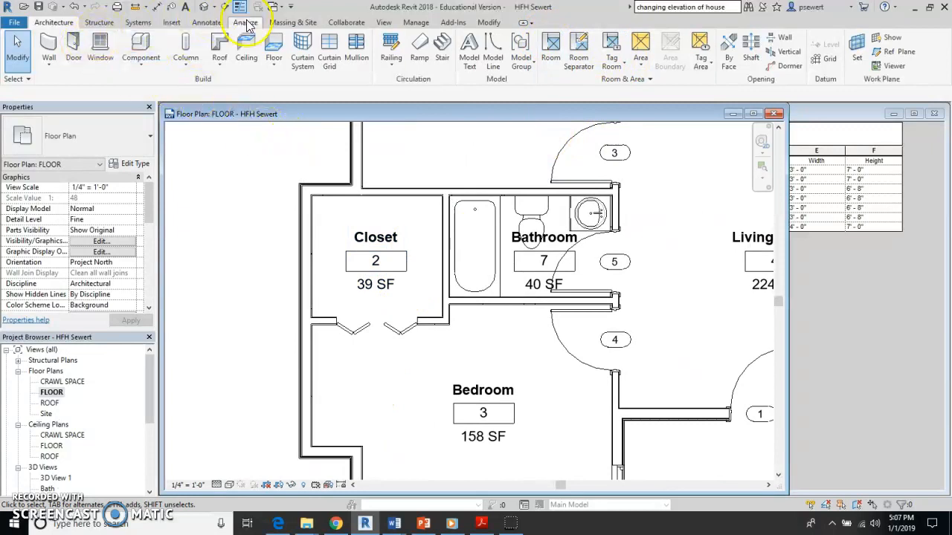
pyautogui.click(209, 23)
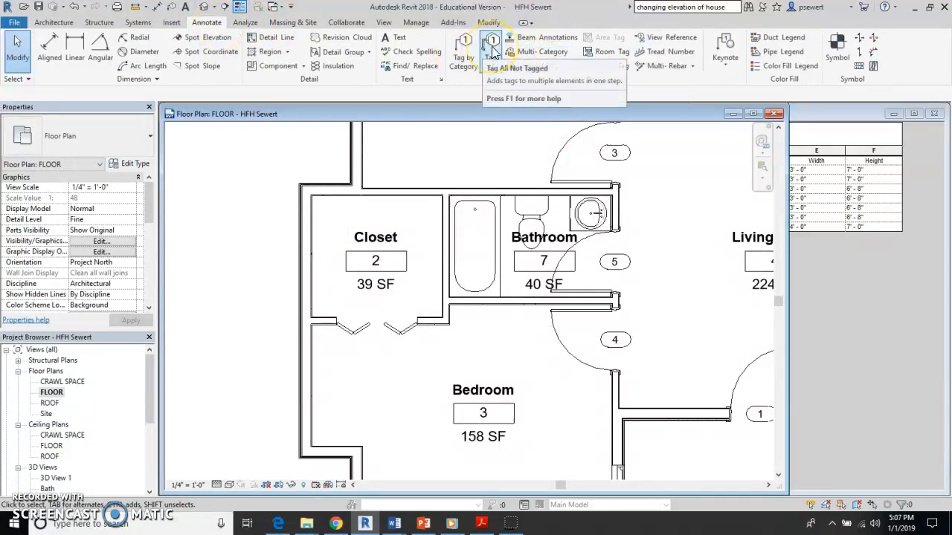
pyautogui.click(463, 56)
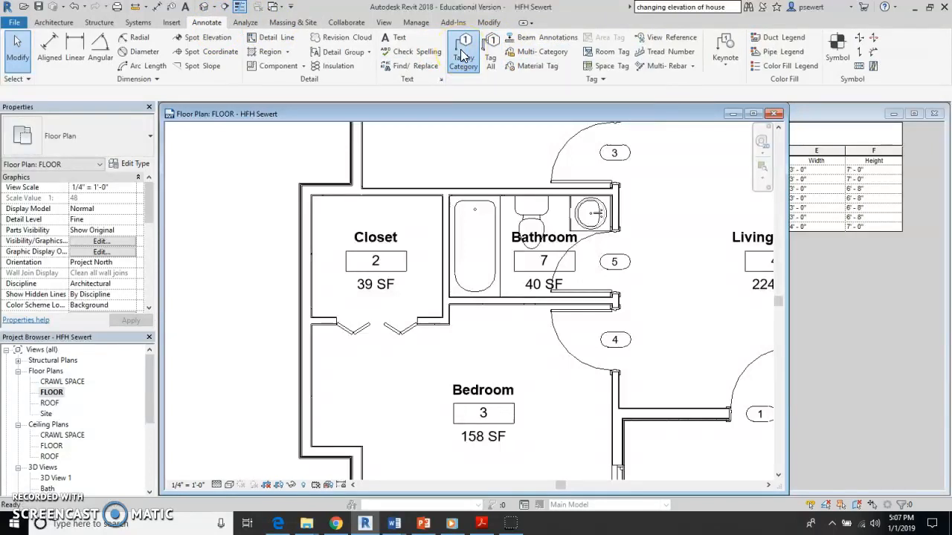
pyautogui.click(391, 335)
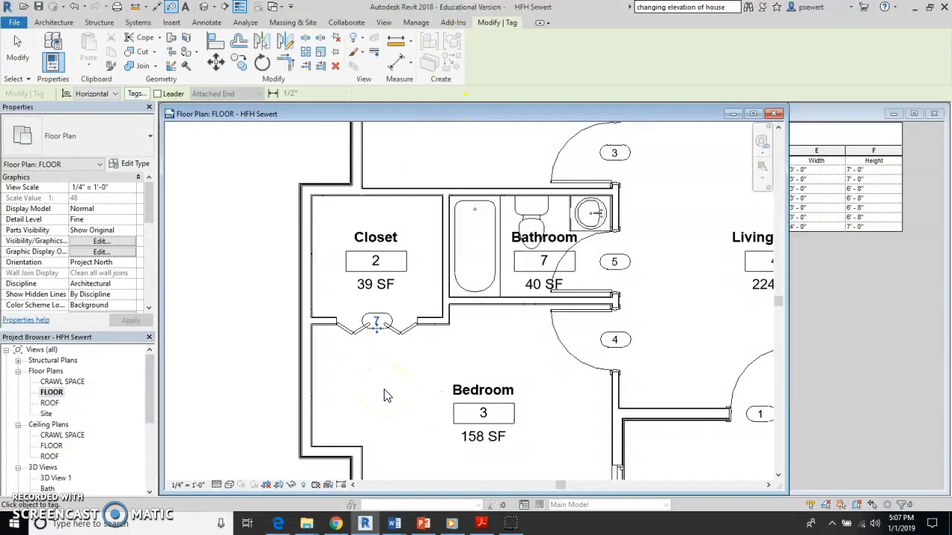
pyautogui.press('Escape')
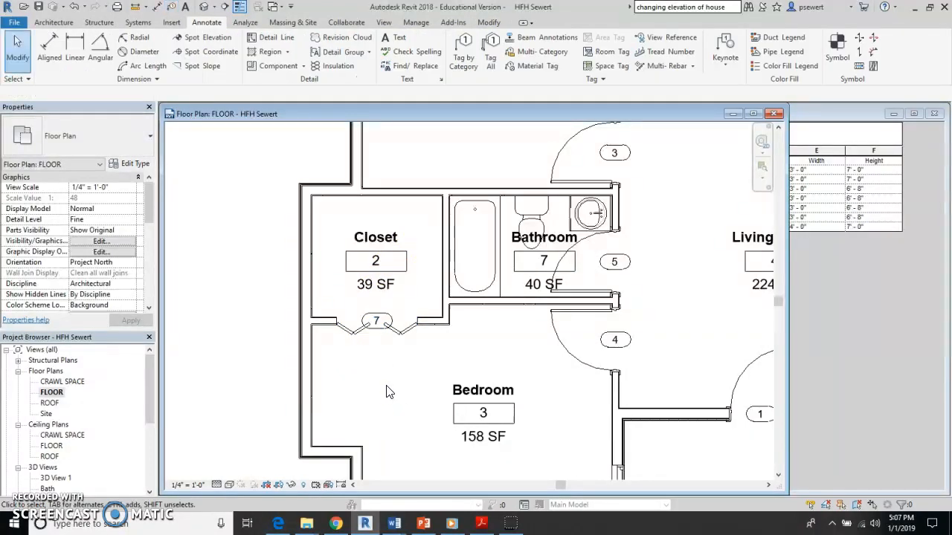